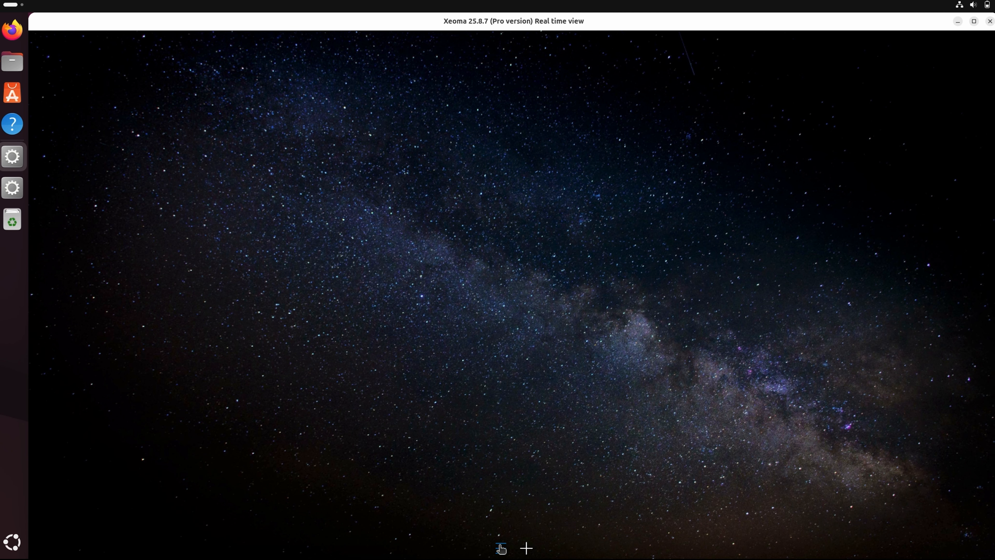
pyautogui.click(502, 548)
pyautogui.click(535, 431)
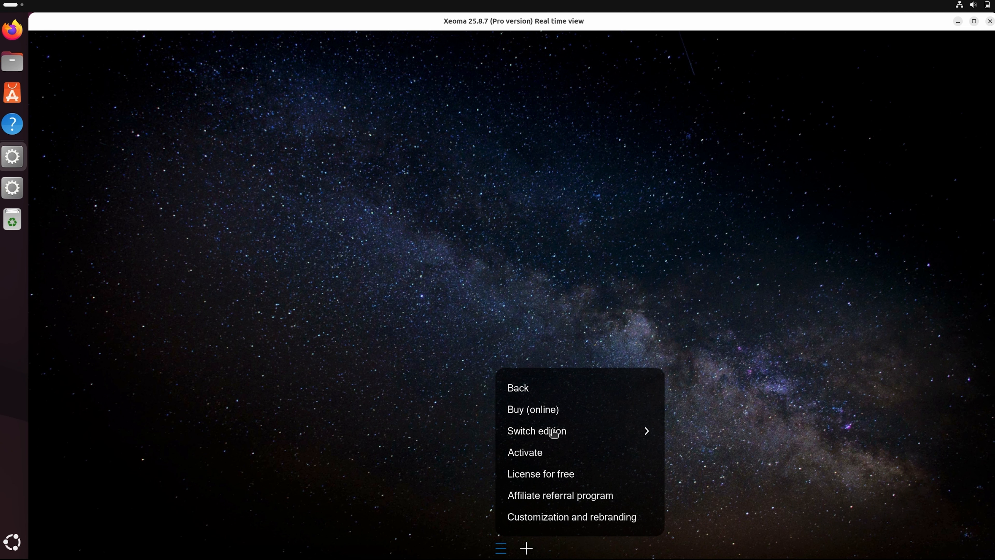
pyautogui.click(553, 431)
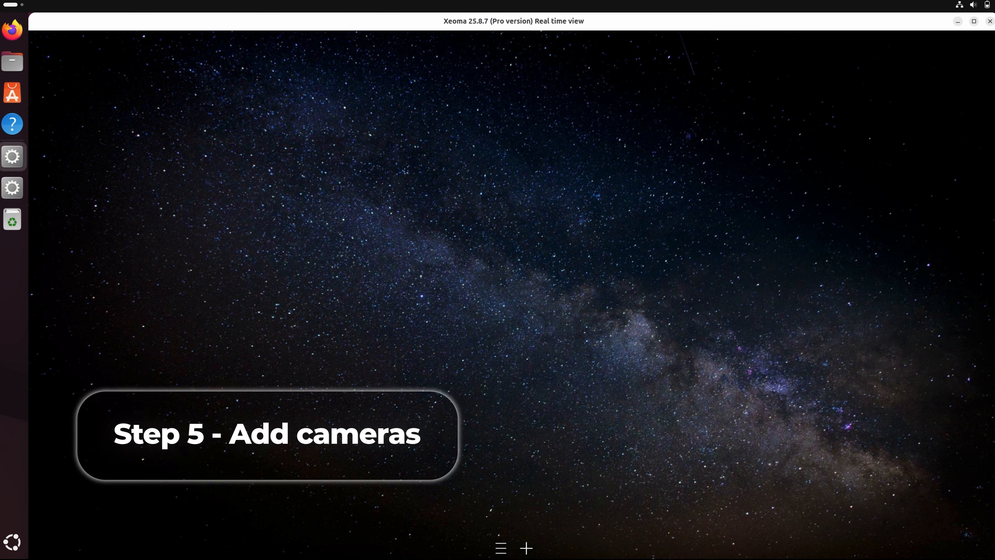
pyautogui.click(525, 549)
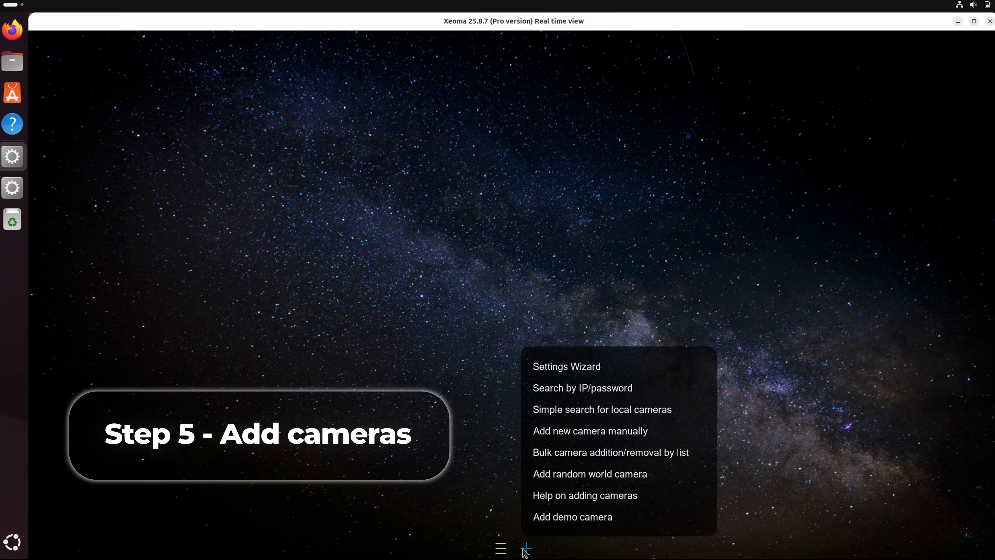
# Search for network cameras by IP/password using the camera login credentials
pyautogui.click(578, 398)
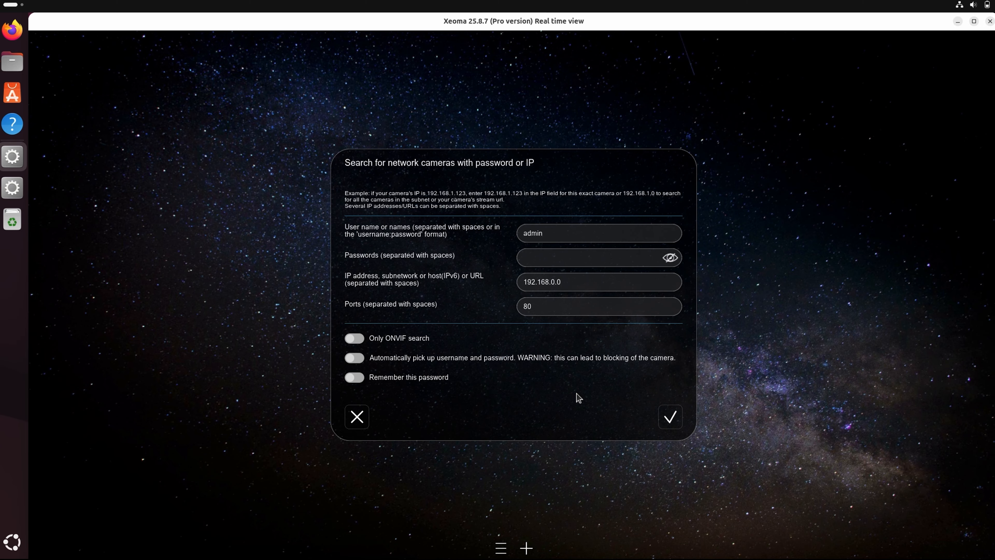
pyautogui.click(570, 237)
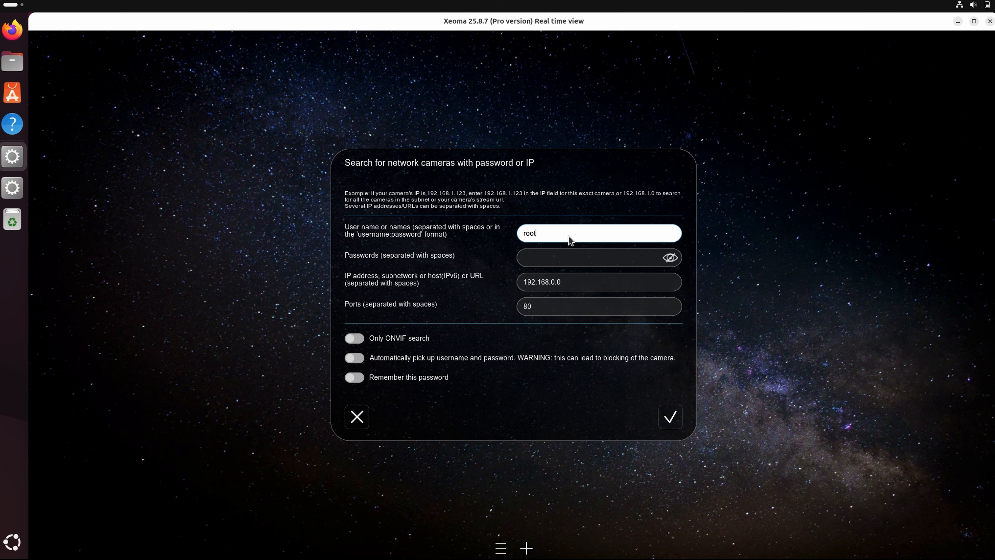
pyautogui.click(567, 256)
pyautogui.write('adm')
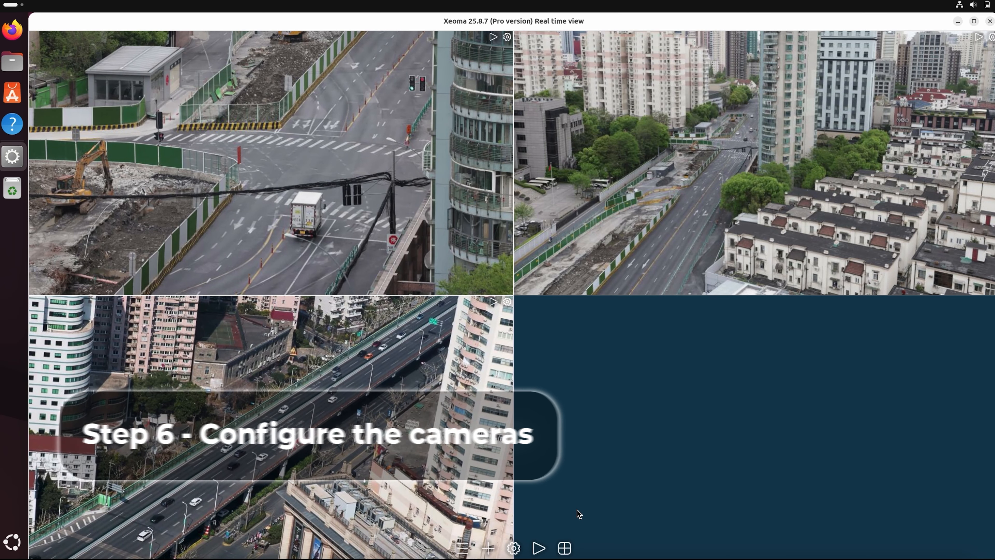
pyautogui.click(421, 225)
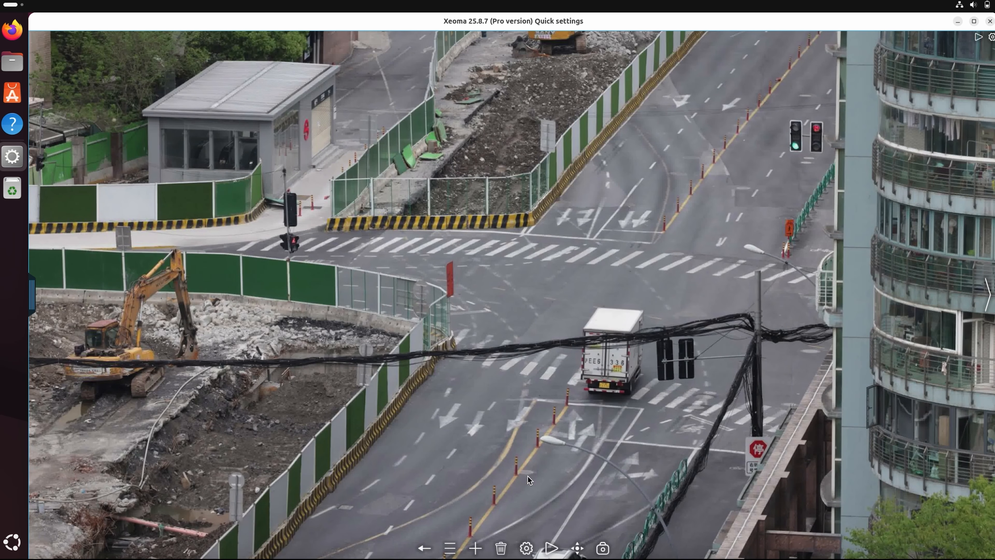
pyautogui.click(526, 548)
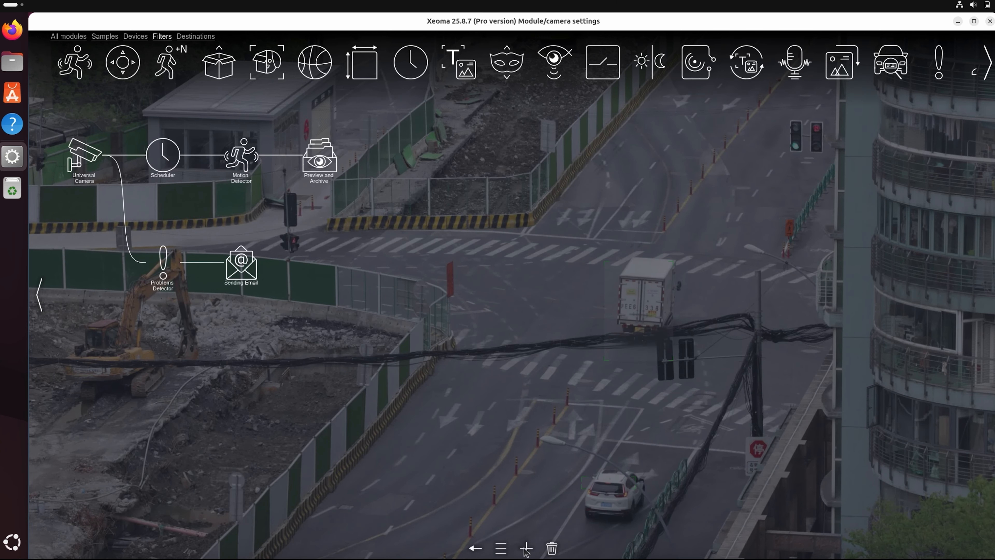
pyautogui.click(246, 159)
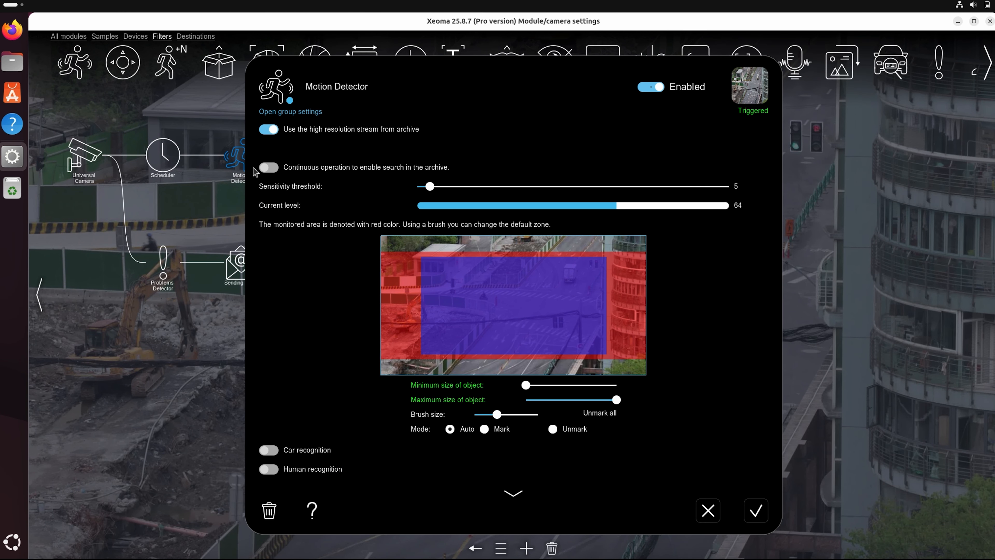
pyautogui.click(505, 488)
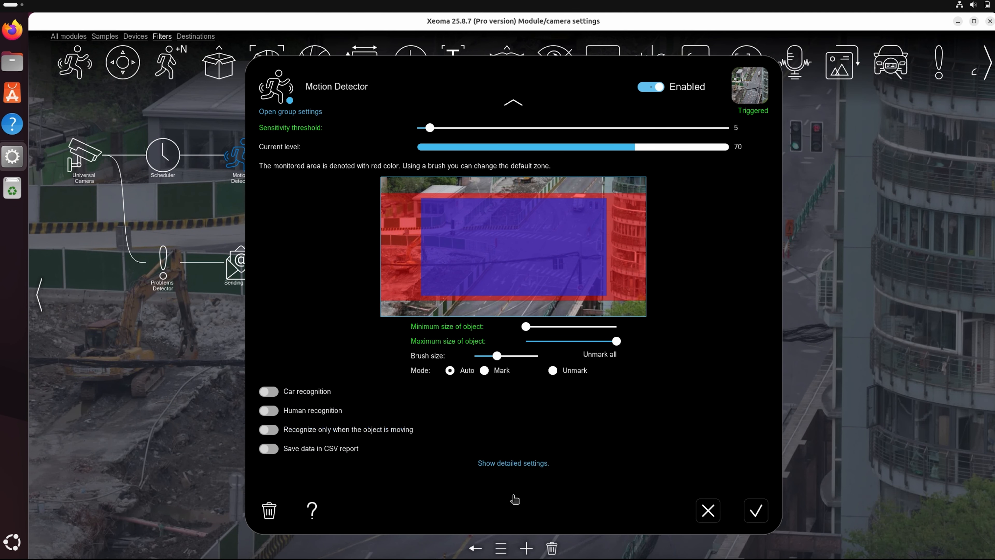
pyautogui.click(510, 464)
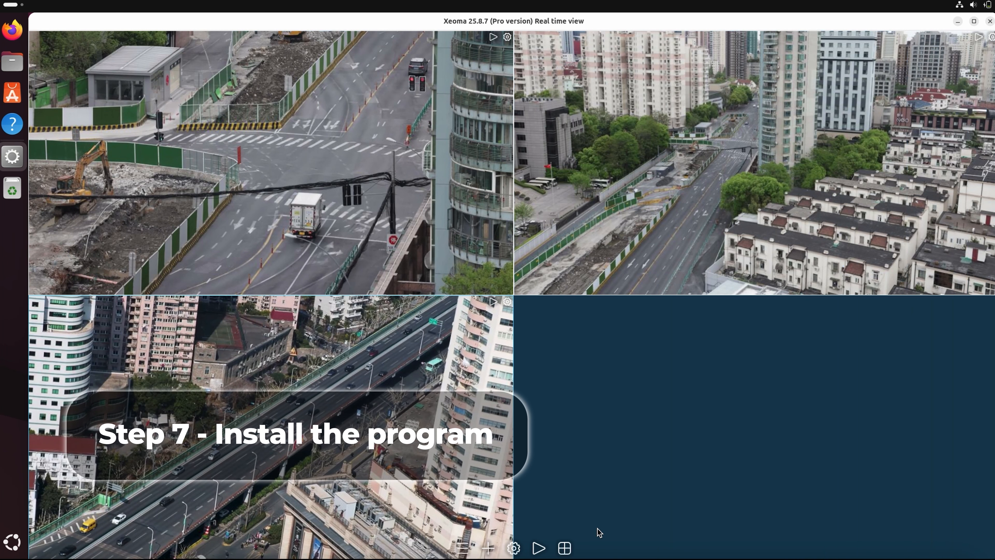
# From the main menu, choose Install (program is not installed yet) to open the installation options
pyautogui.click(466, 547)
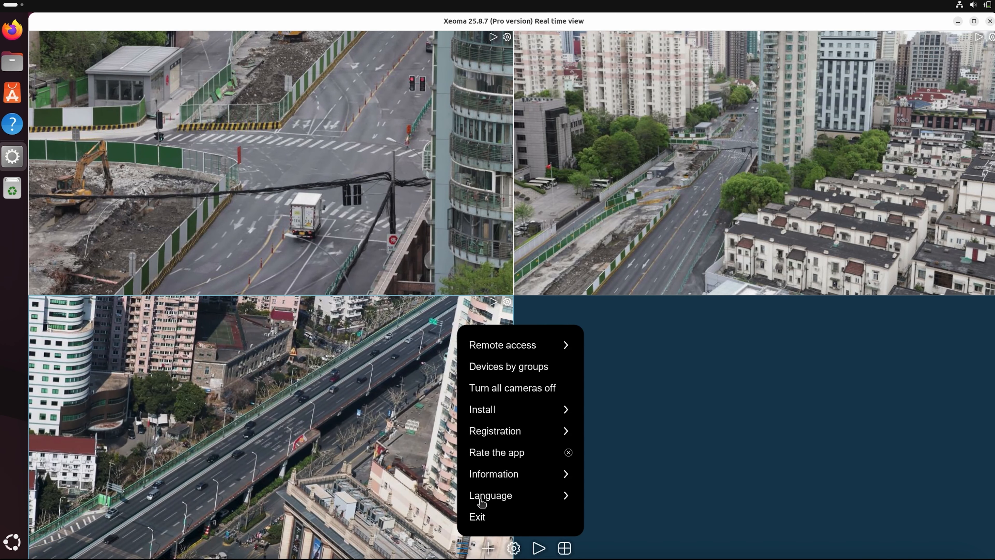
pyautogui.click(501, 411)
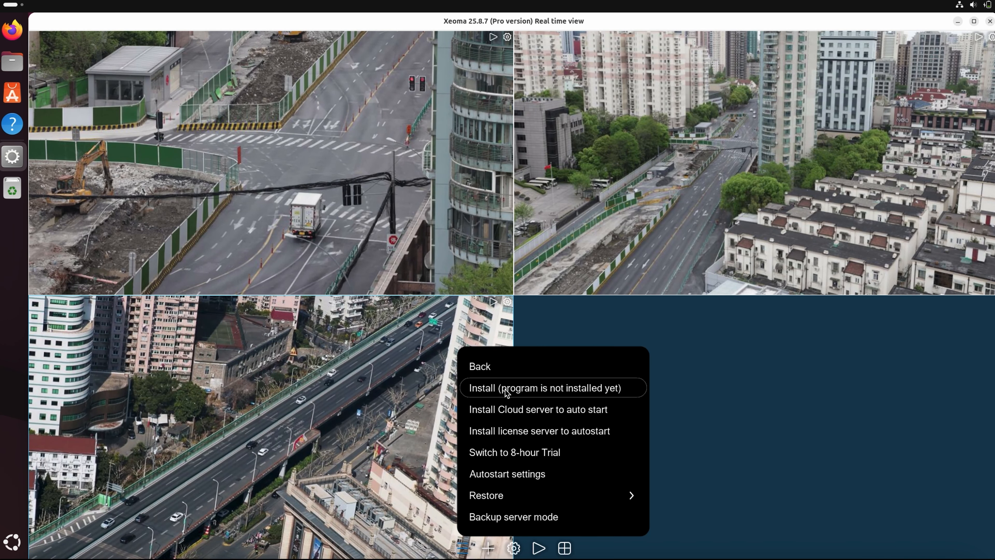
pyautogui.click(506, 387)
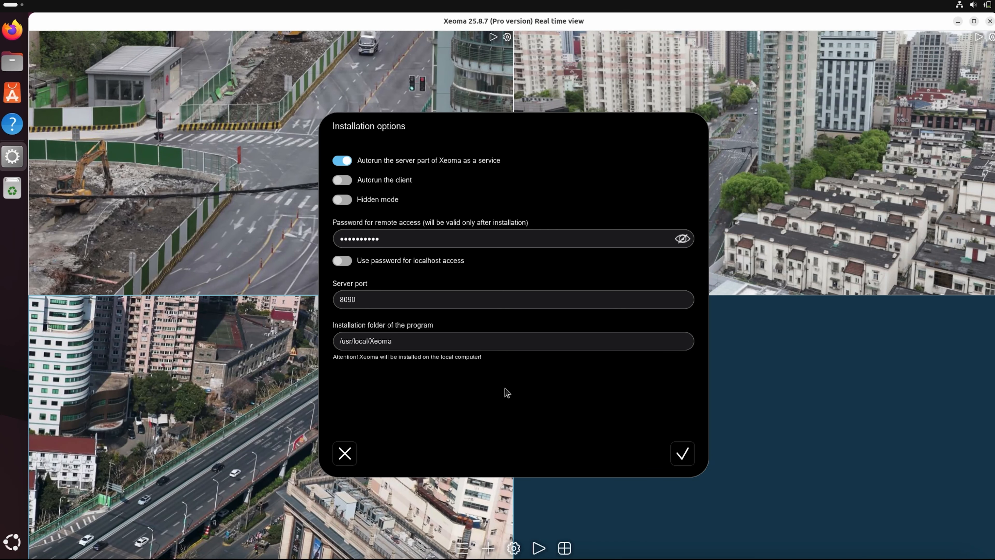
# Confirm installation as a service, authenticate with the system password, and reconnect to the local server
pyautogui.click(678, 458)
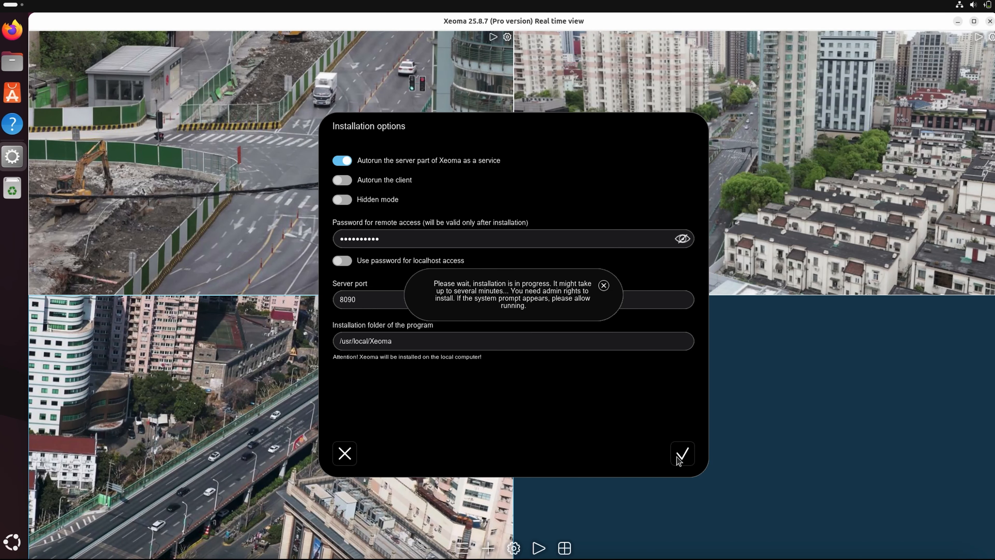
pyautogui.write('••')
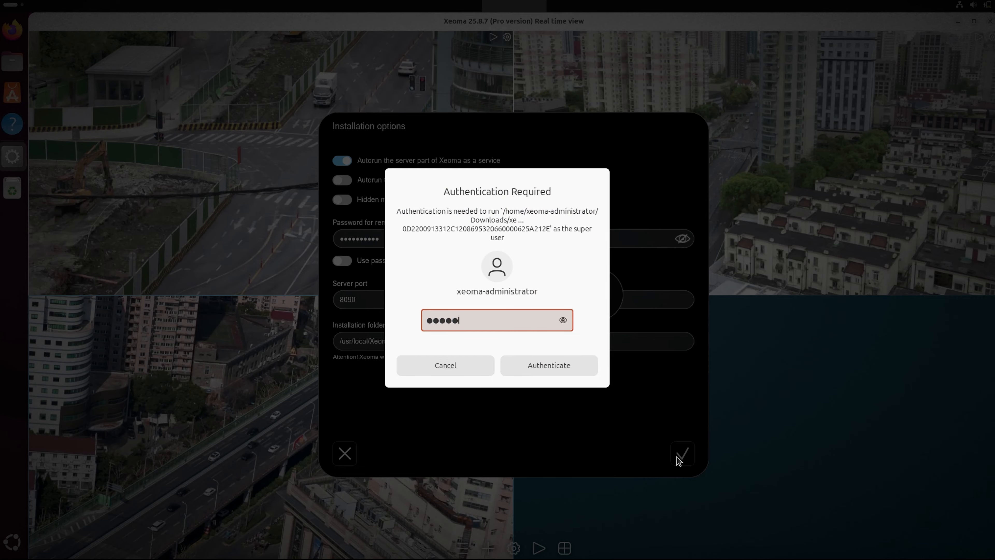
pyautogui.click(582, 366)
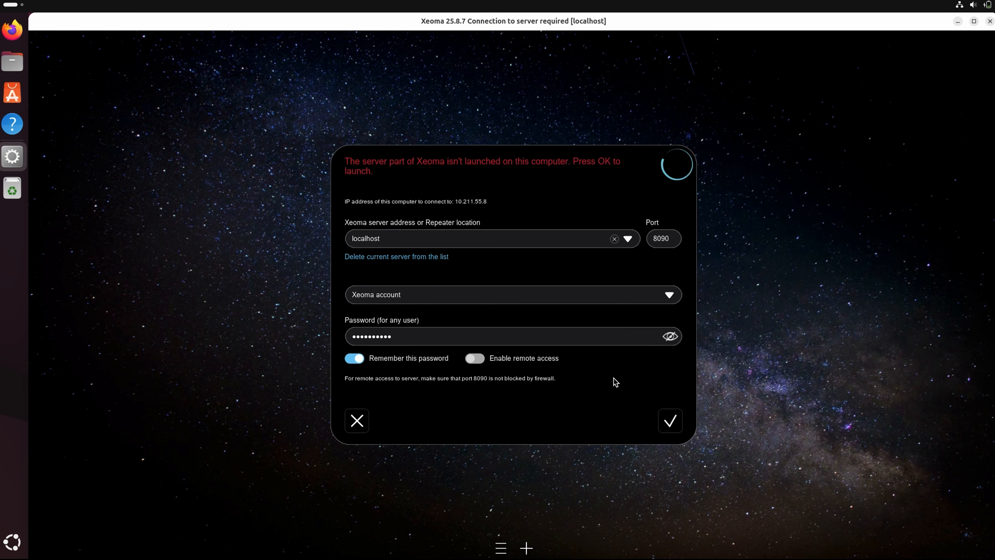
pyautogui.click(663, 417)
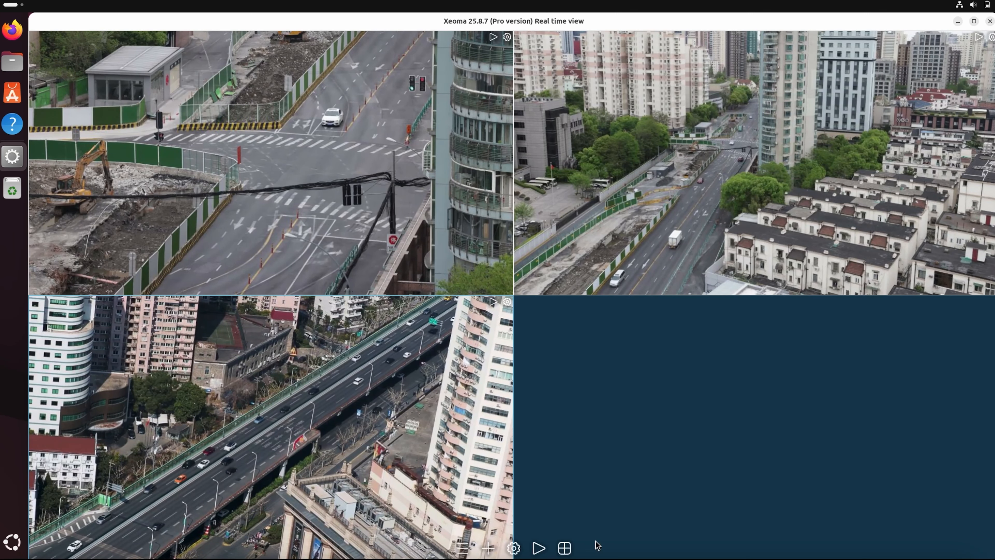
# Under Remote access > Users, add a user named 'Operator' with a password
pyautogui.click(462, 547)
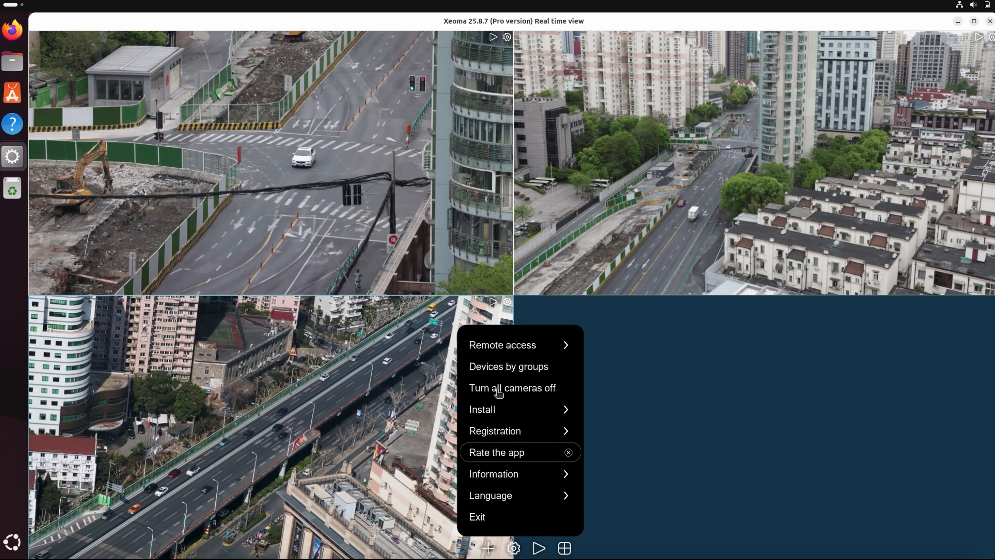
pyautogui.click(509, 344)
pyautogui.click(498, 472)
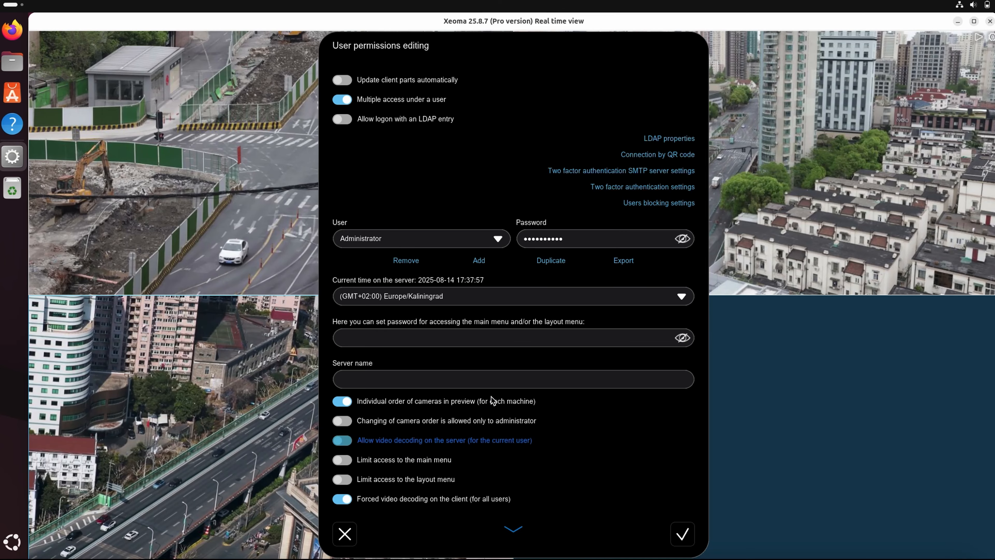
pyautogui.click(478, 261)
pyautogui.click(477, 270)
pyautogui.write('Operator')
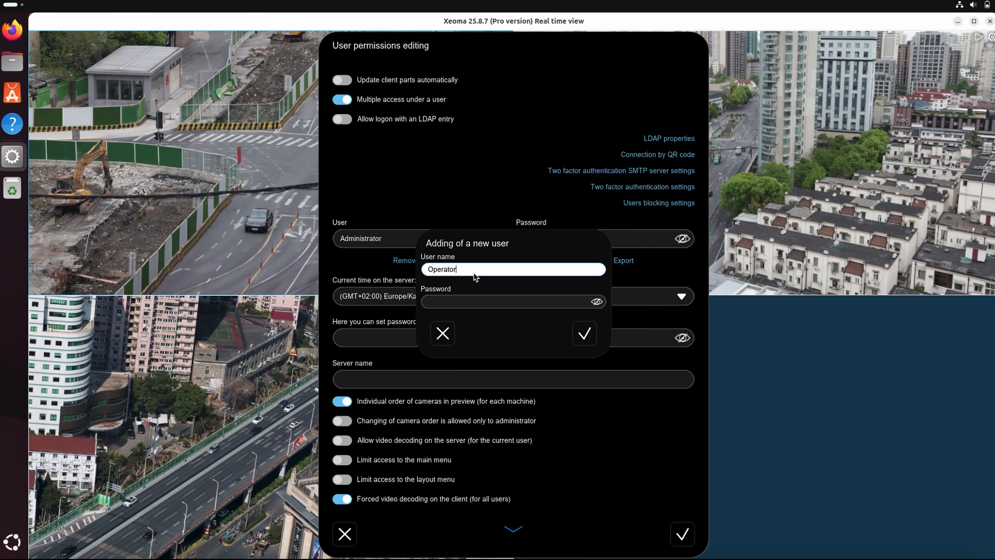
pyautogui.click(461, 301)
pyautogui.write('123456')
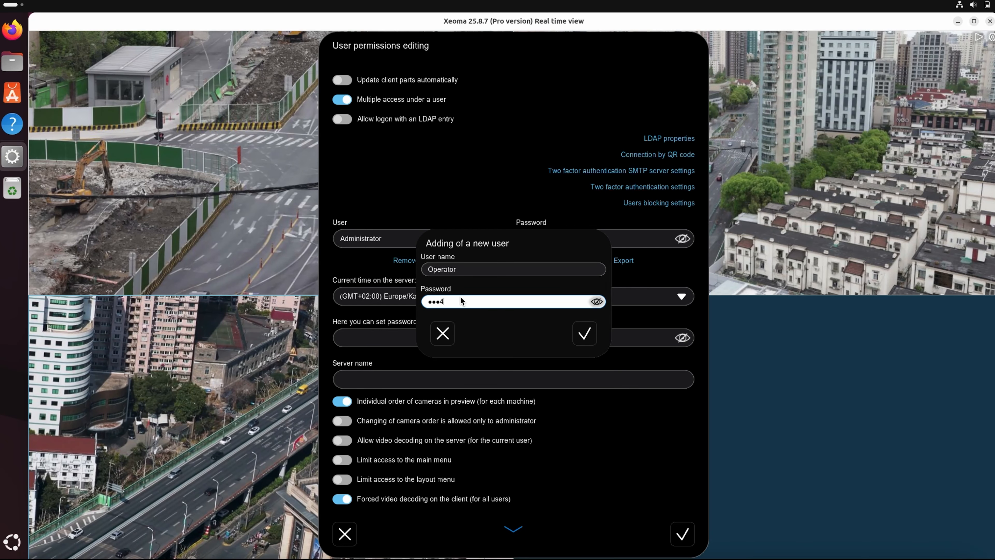
pyautogui.click(584, 335)
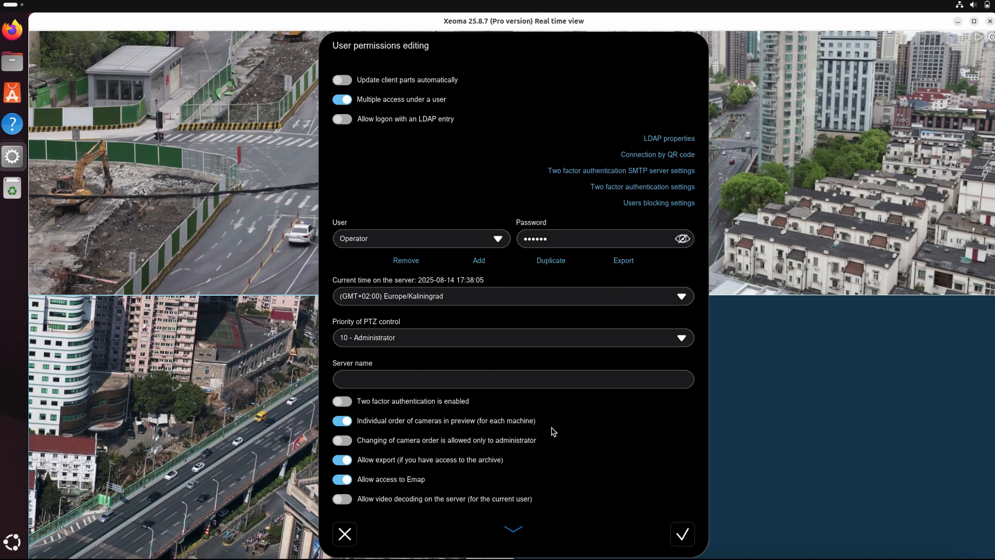
# Revoke Operator's archive playback for cameras 0–1 and move permission for cameras 0–2, then save
pyautogui.click(513, 529)
pyautogui.click(516, 528)
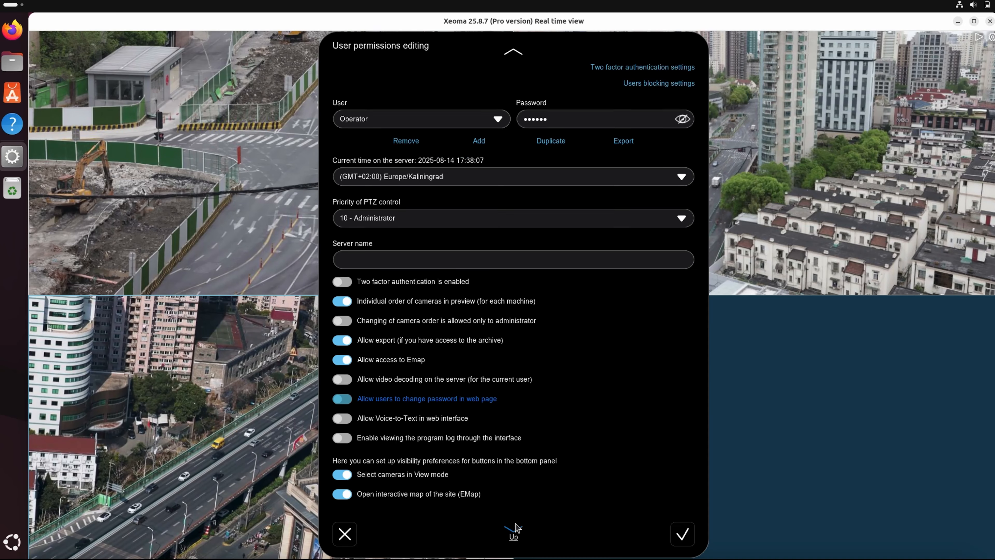
pyautogui.click(516, 528)
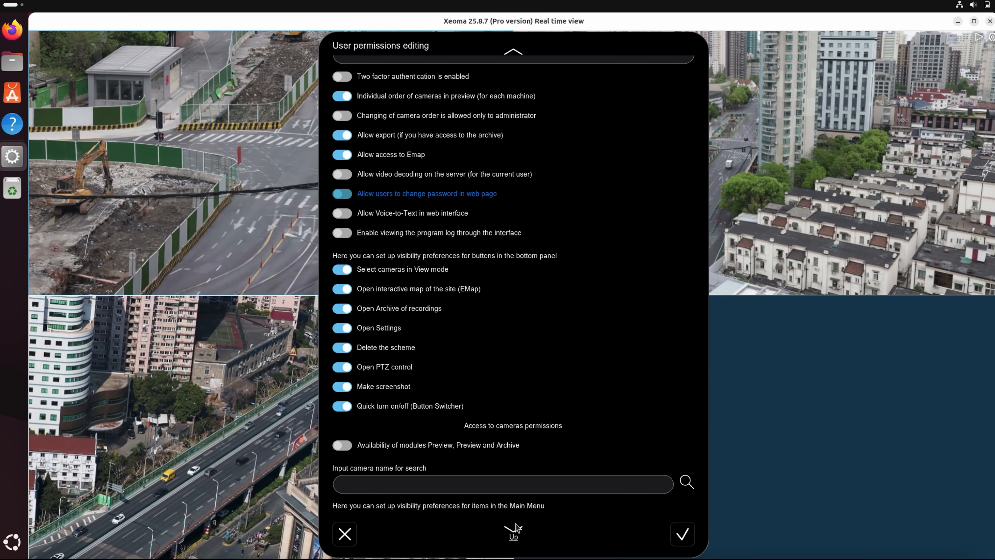
pyautogui.click(515, 528)
pyautogui.click(515, 528)
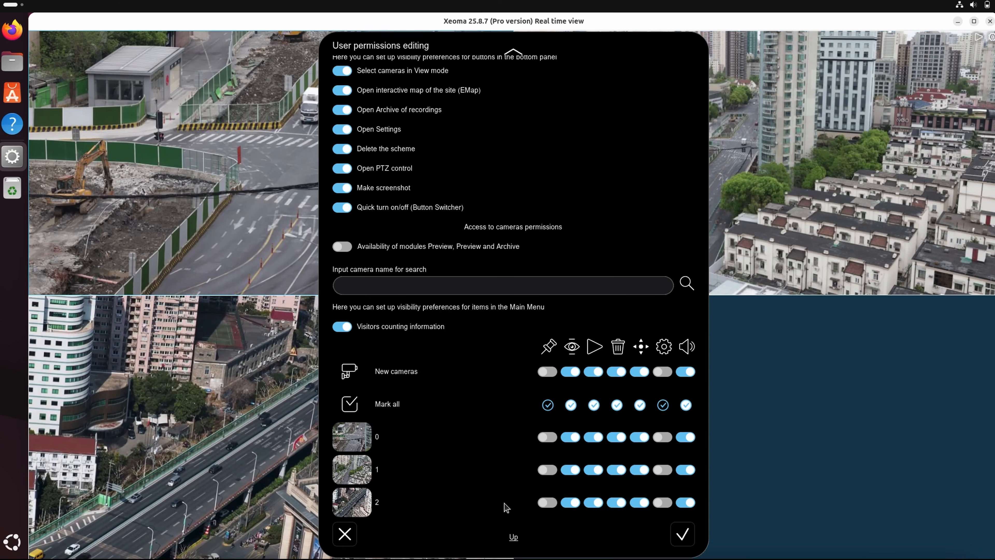
pyautogui.click(596, 441)
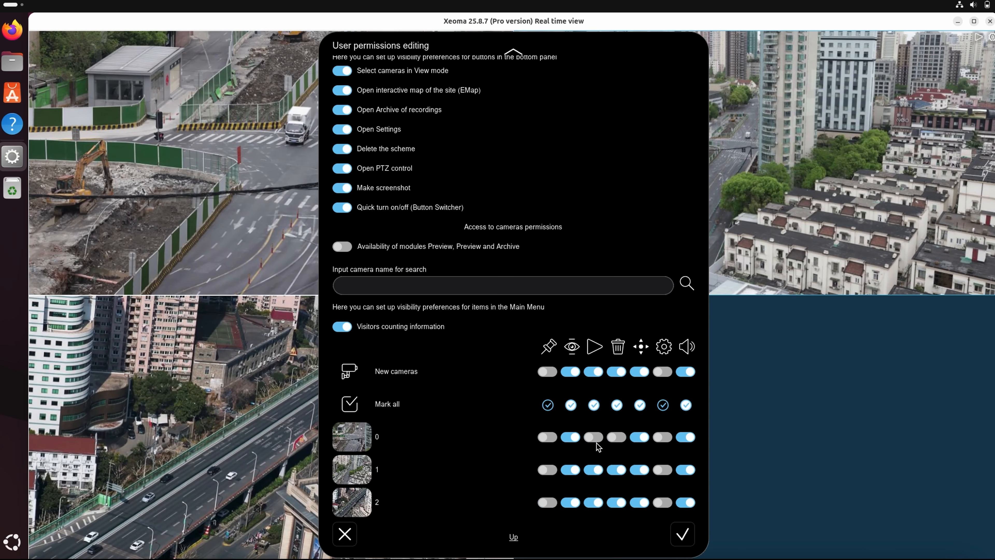
pyautogui.click(595, 469)
pyautogui.click(639, 438)
pyautogui.click(639, 469)
pyautogui.click(641, 502)
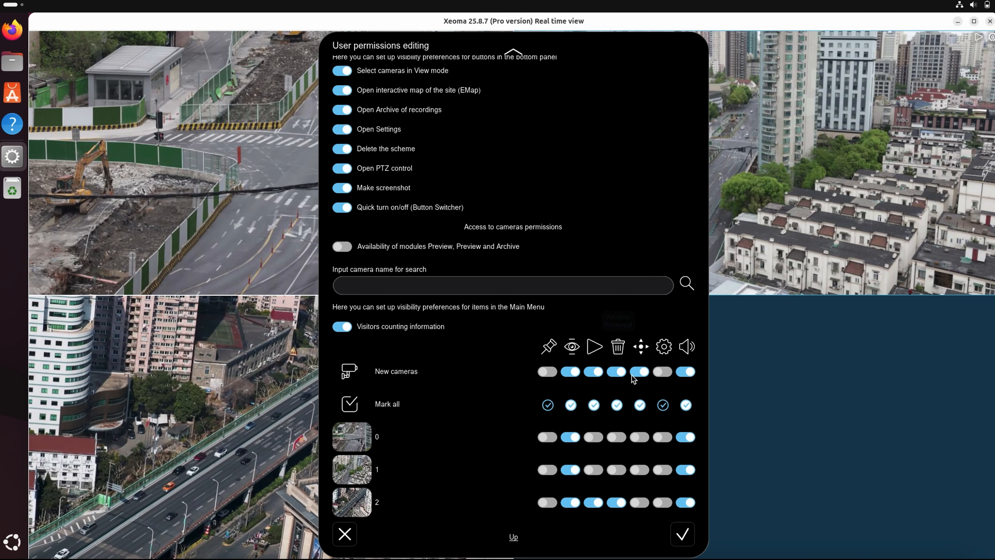
pyautogui.click(682, 534)
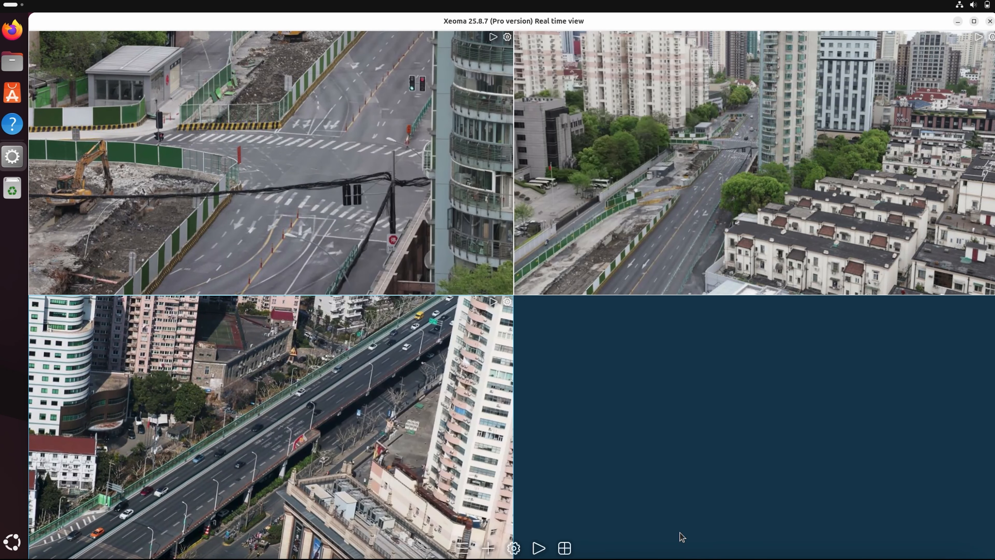